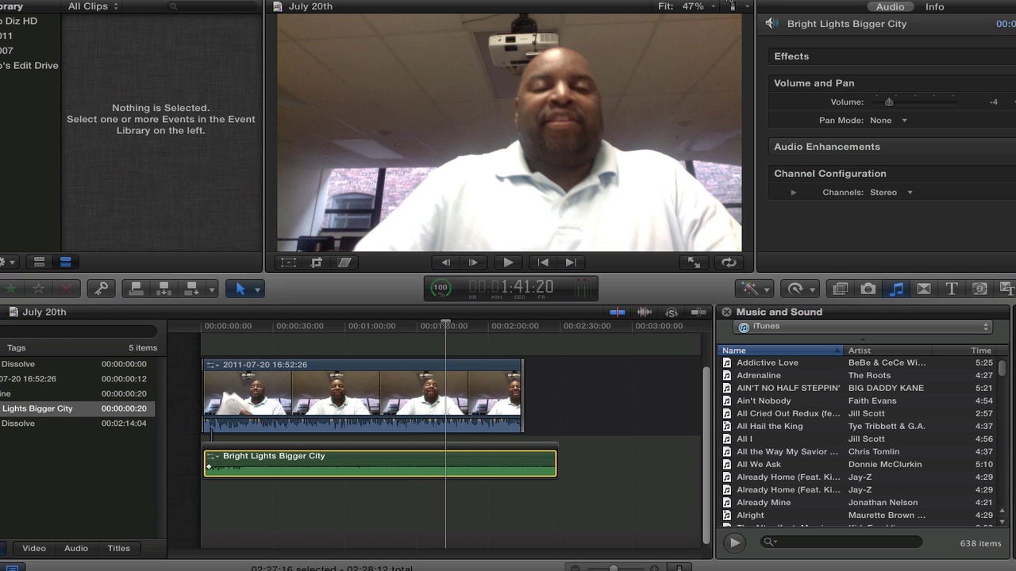
- Play the project from its start and around the one-minute mark, and close the Music and Sound browser
left_click_drag(446, 331, 189, 353)
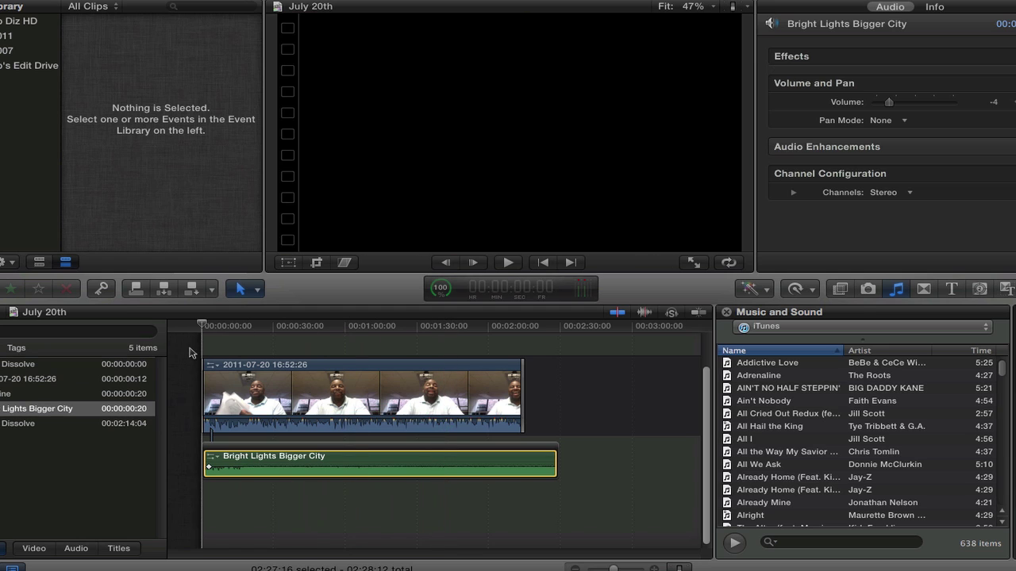
key("space")
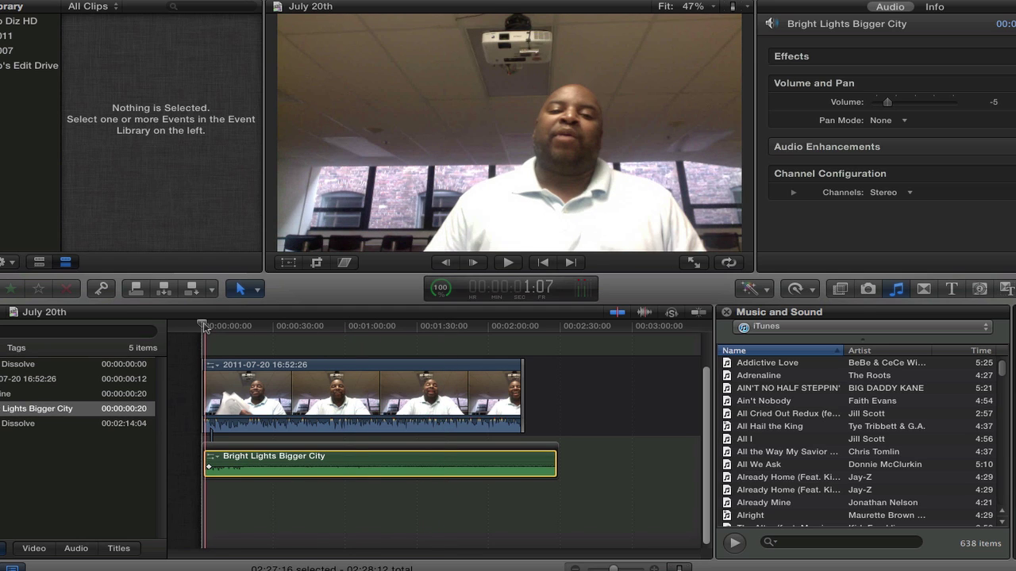
left_click(727, 312)
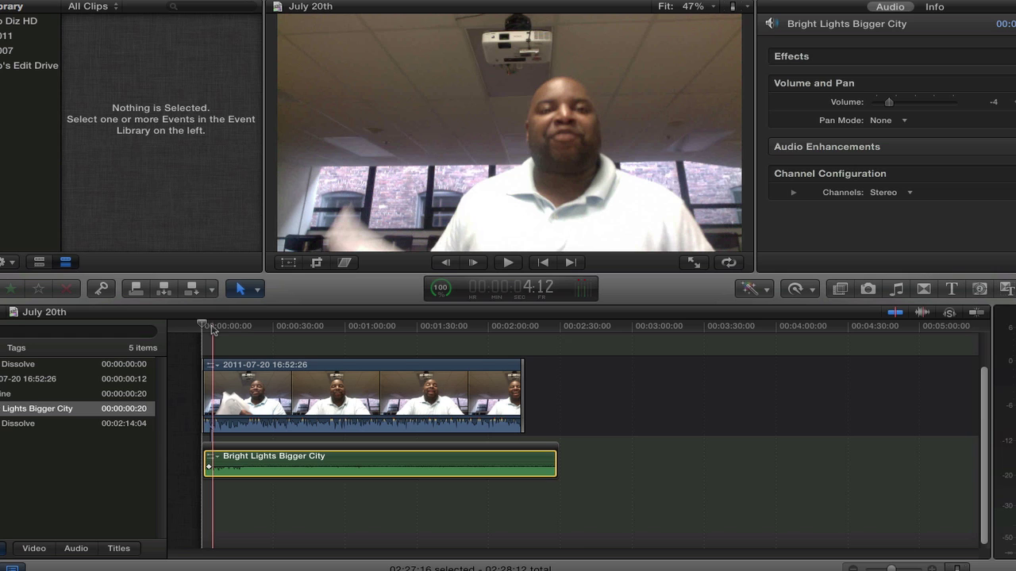
key("space")
left_click(353, 327)
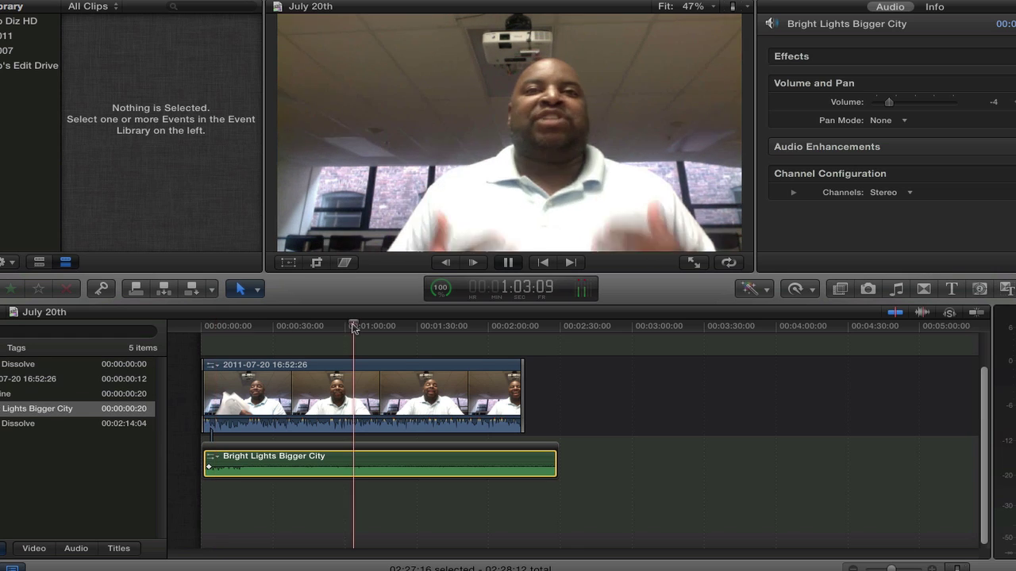
key("space")
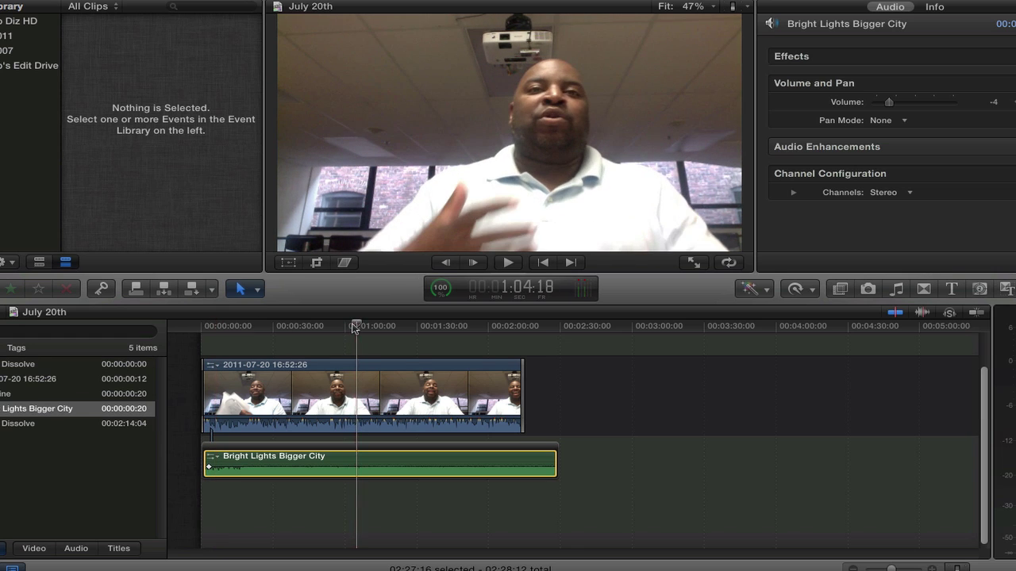
left_click(255, 292)
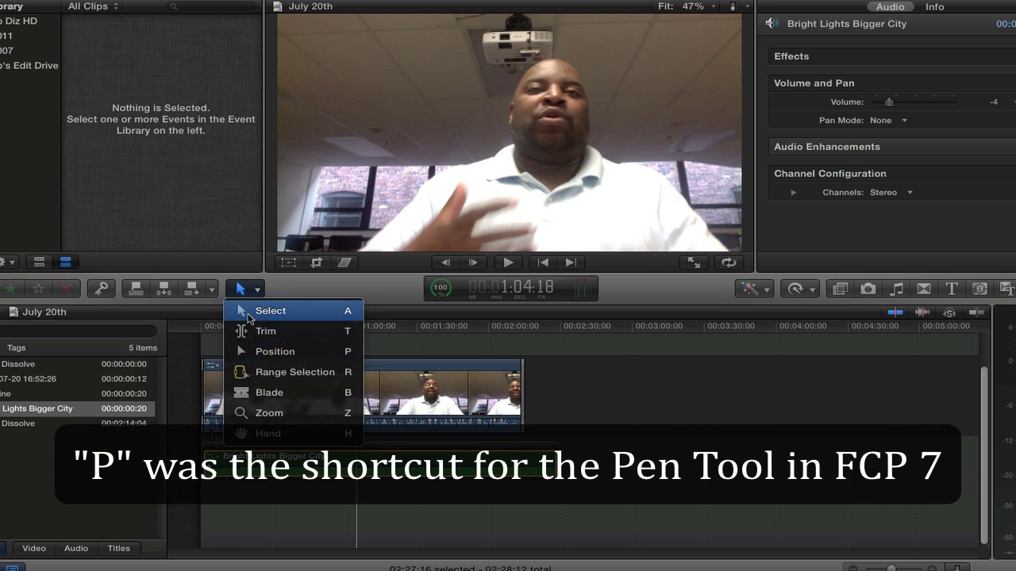
left_click(220, 237)
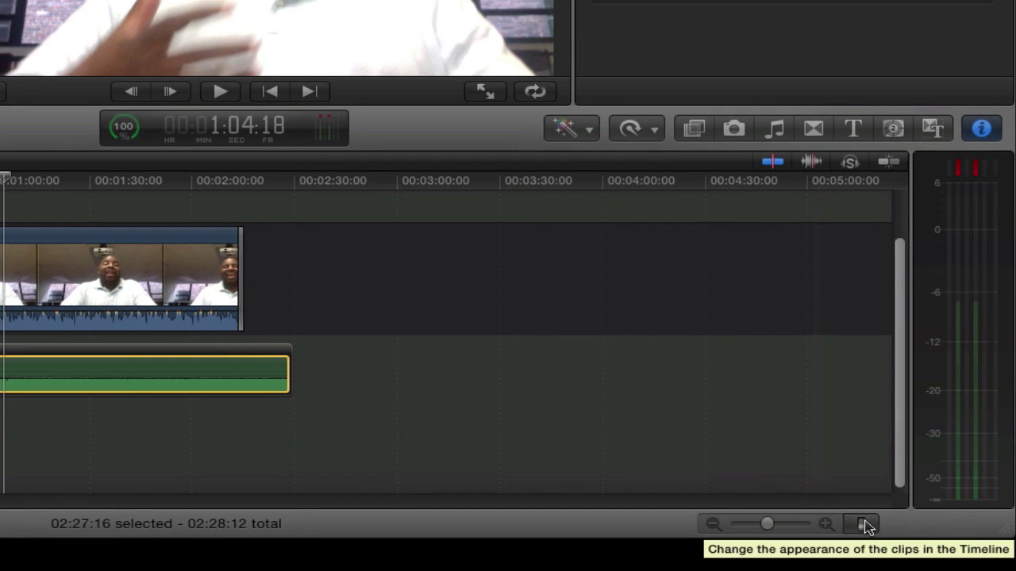
- Set the timeline clip appearance to large audio waveforms with small filmstrips and increase the clip height slightly
left_click(865, 526)
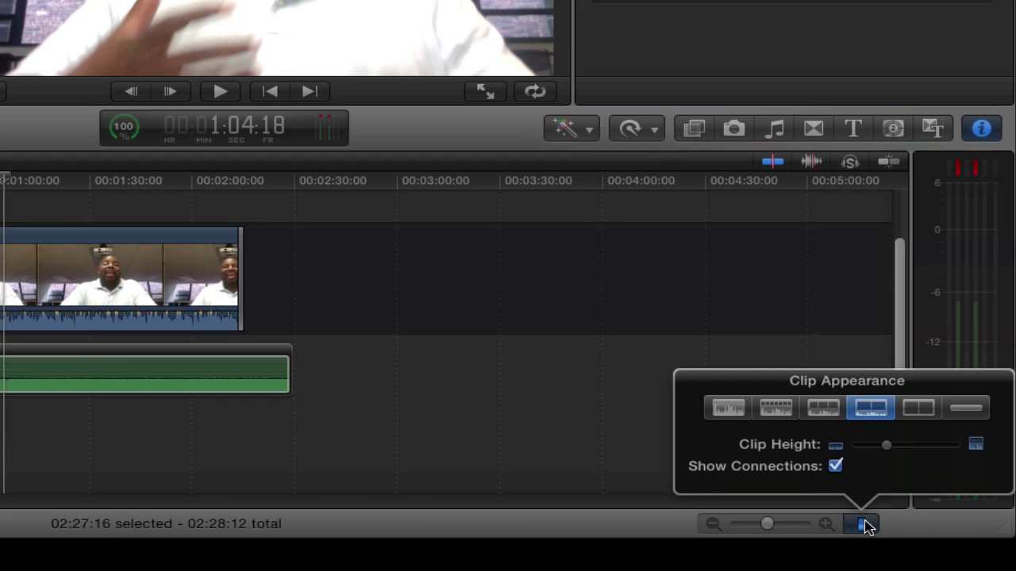
left_click(774, 410)
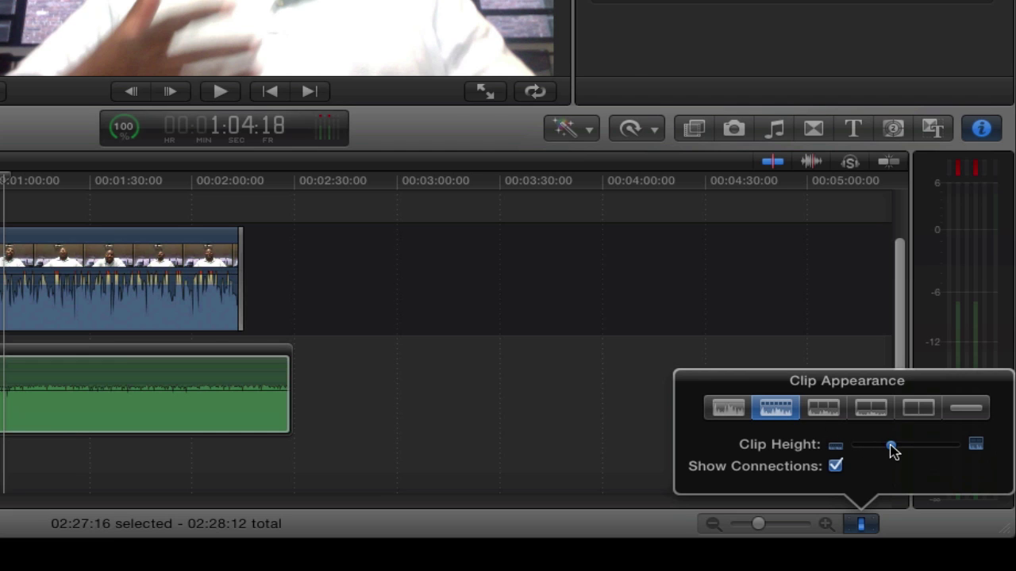
left_click_drag(908, 450, 911, 450)
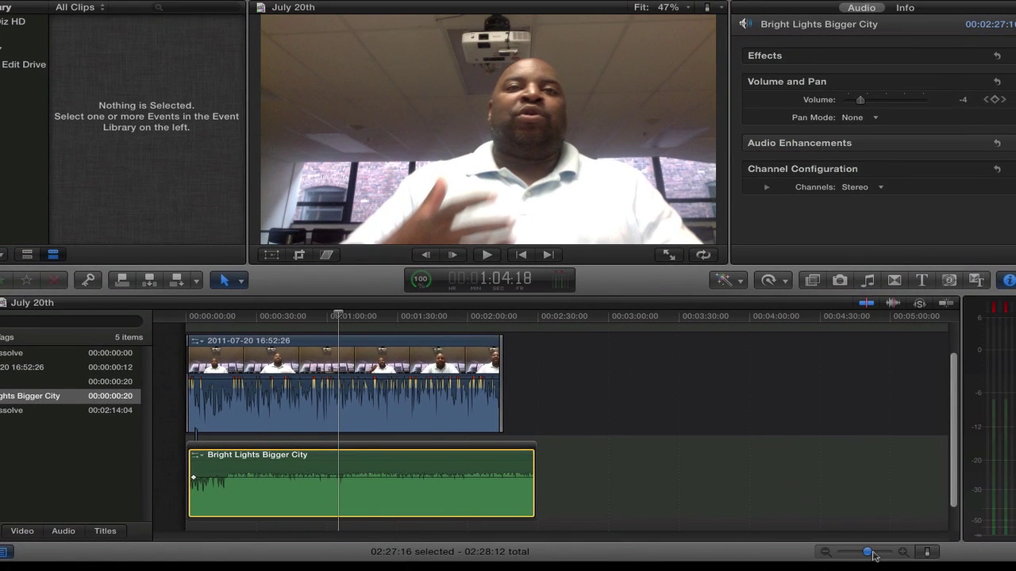
mouse_move(873, 554)
left_mouse_down()
mouse_move(854, 555)
mouse_move(866, 553)
left_mouse_up()
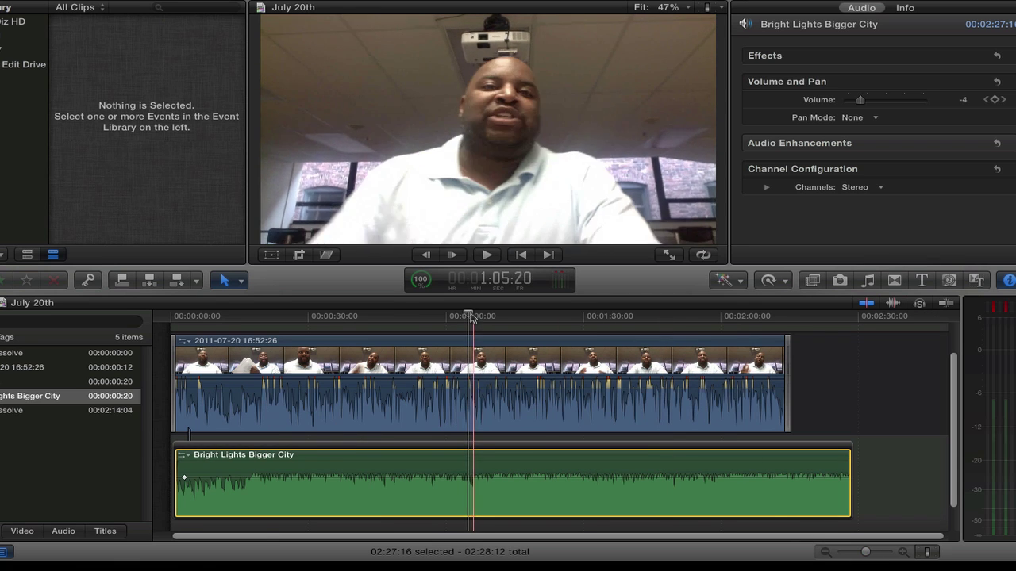
- Range-select nearly the whole Bright Lights Bigger City clip with the Range Selection tool and lower its volume to -18 dB
left_click_drag(470, 318, 184, 376)
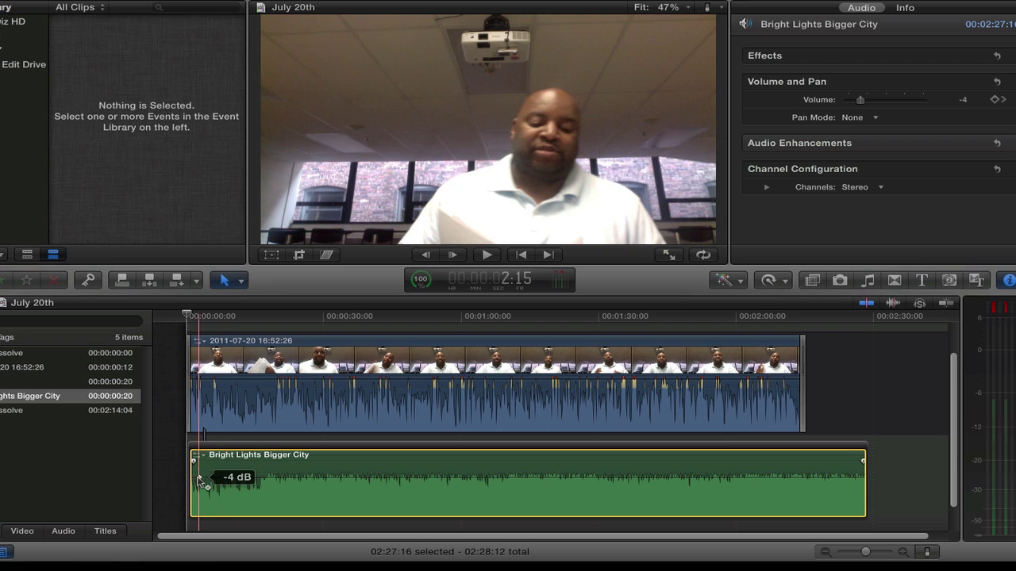
left_click(199, 478, "alt")
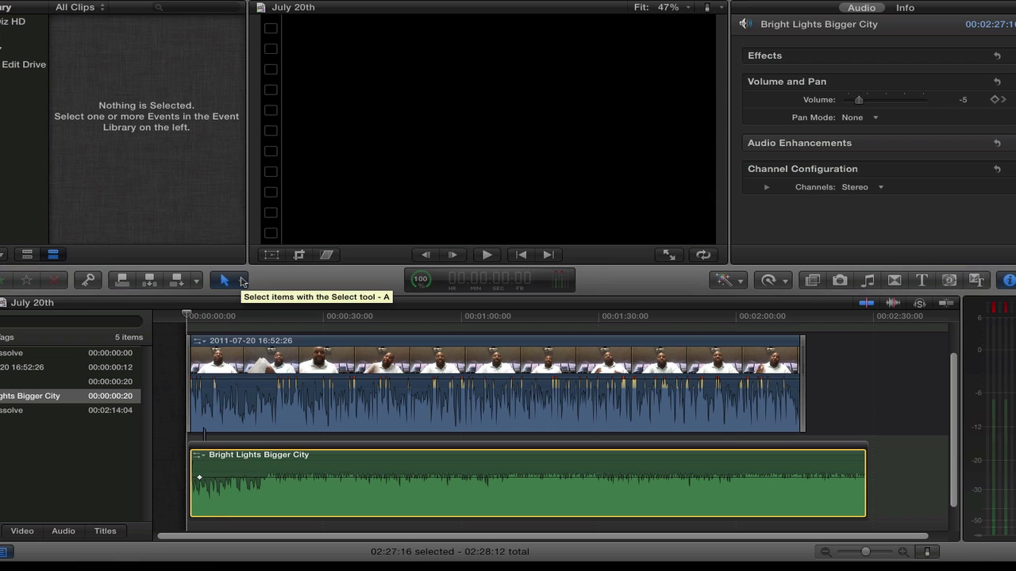
left_click(242, 281)
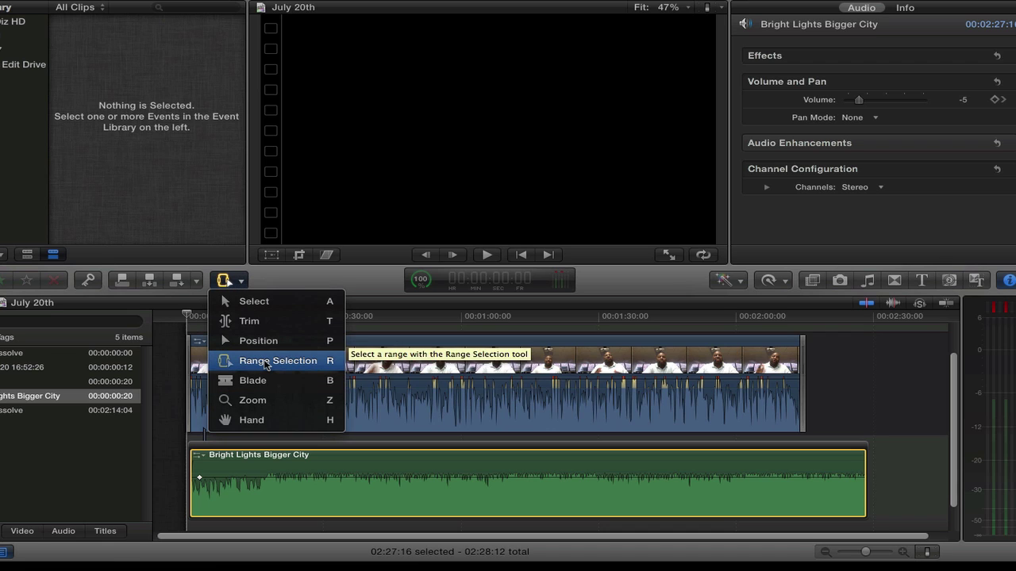
left_click(265, 363)
left_click_drag(198, 472, 866, 467)
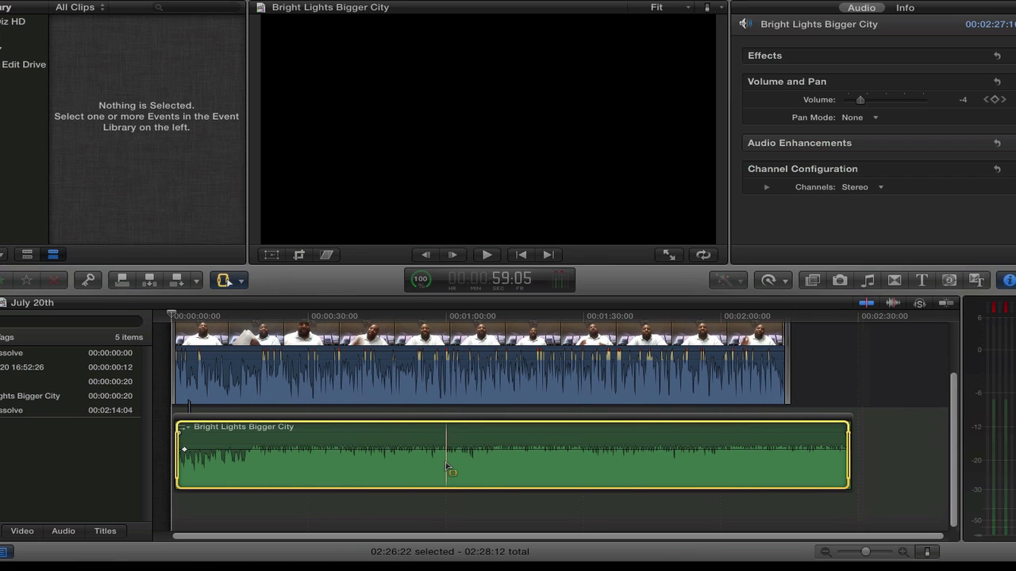
left_click_drag(215, 450, 217, 463)
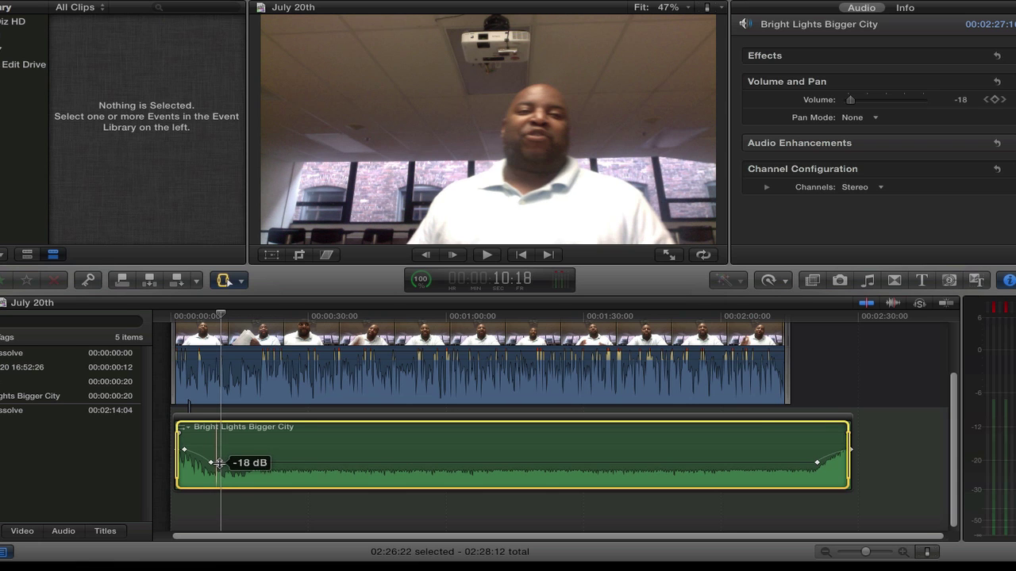
- Play the project from the start to check how the music volume dips under the speech, and examine the clip's ending
scroll(219, 464, "left", 1)
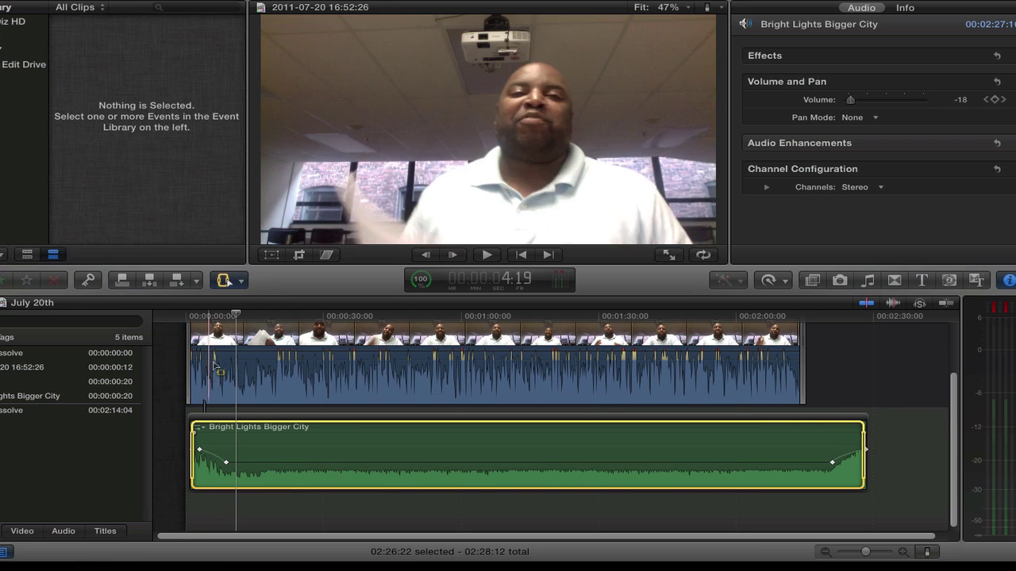
key("Home")
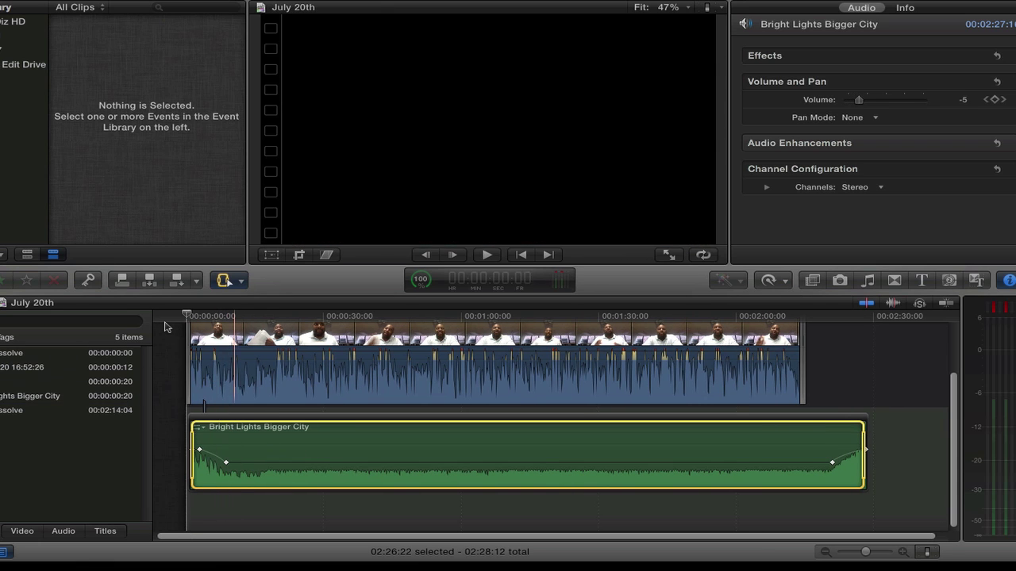
key("space")
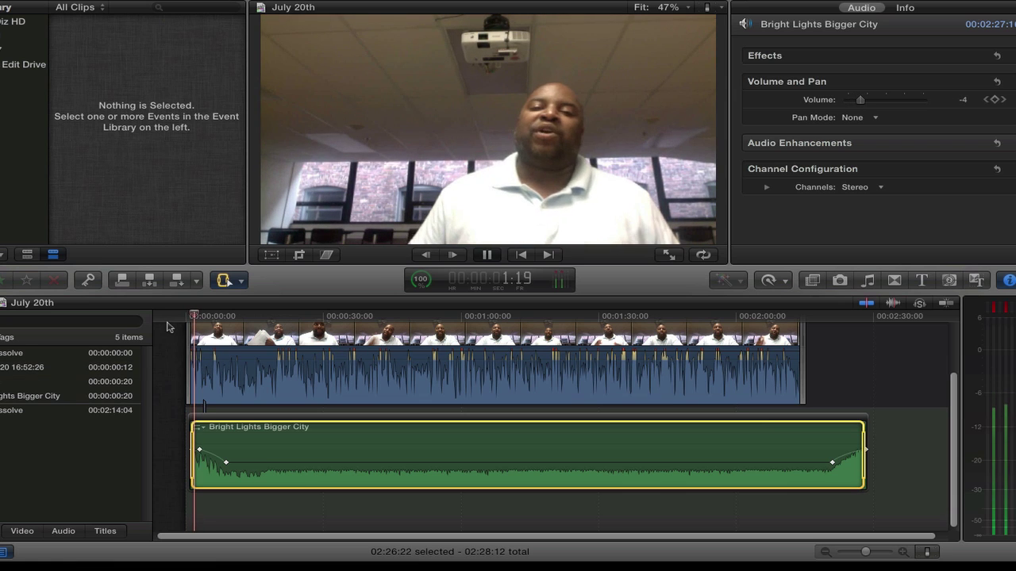
key("space")
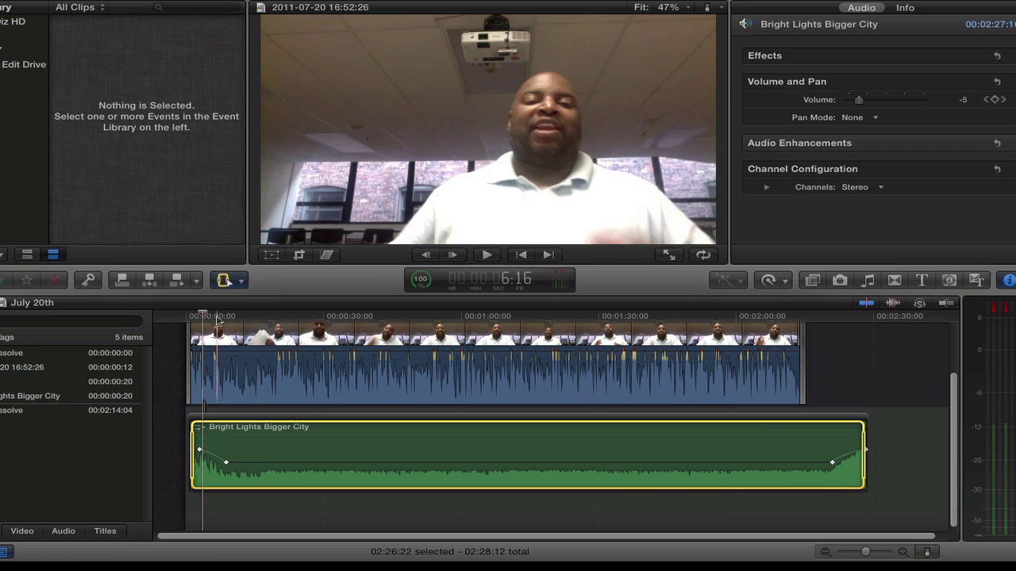
key("space")
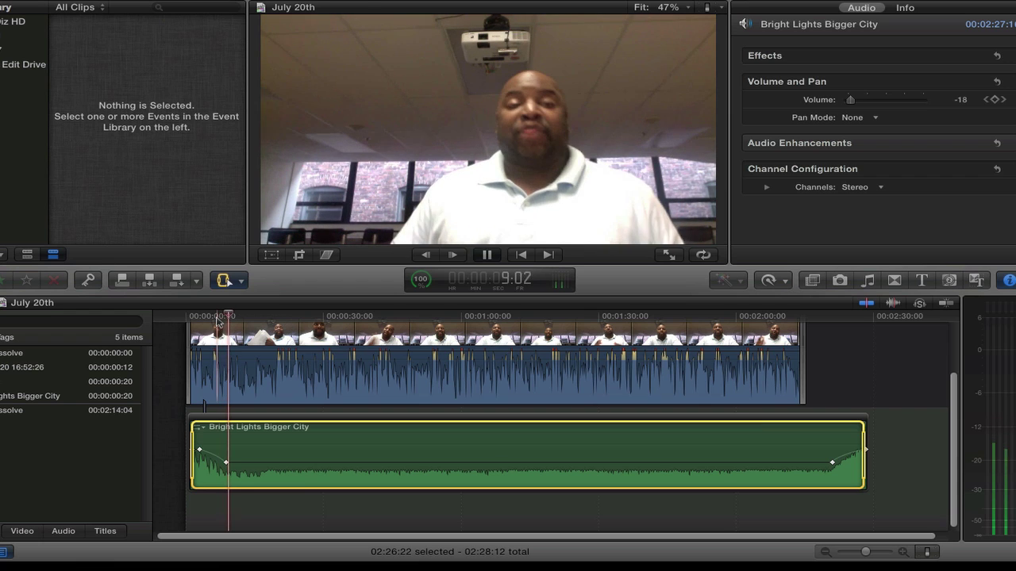
key("space")
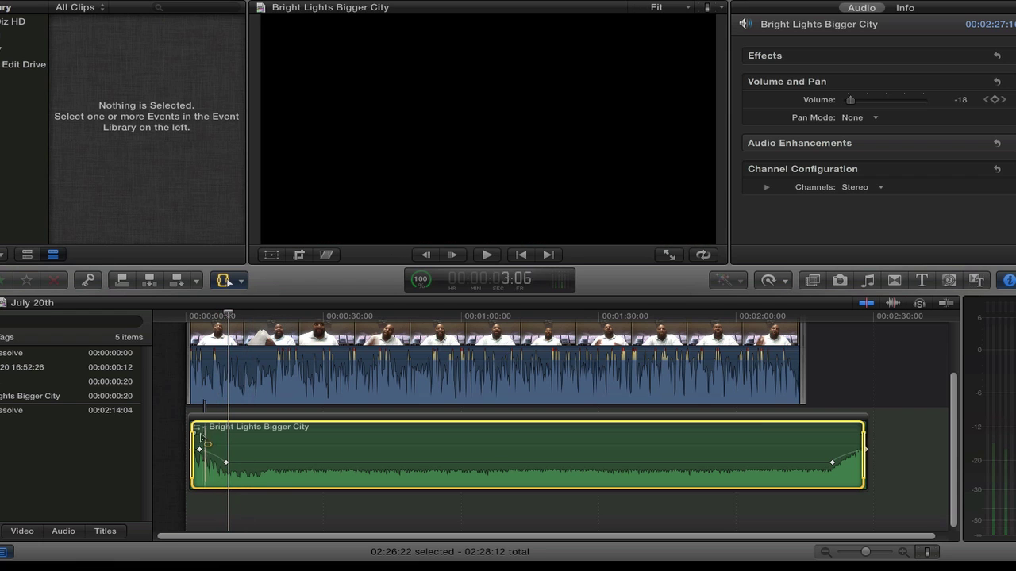
scroll(754, 468, "right", 1)
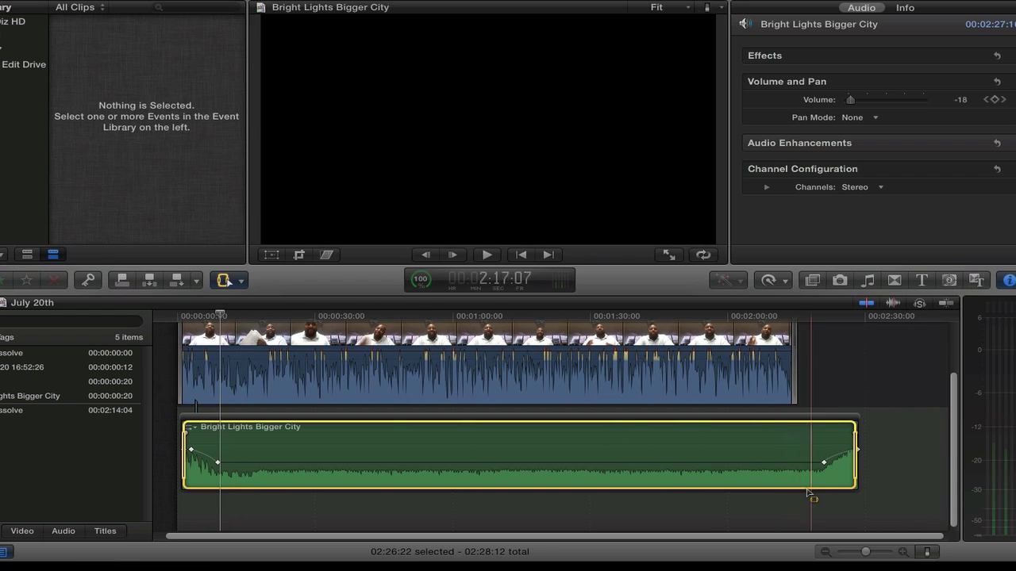
key("space")
scroll(235, 462, "left", 1)
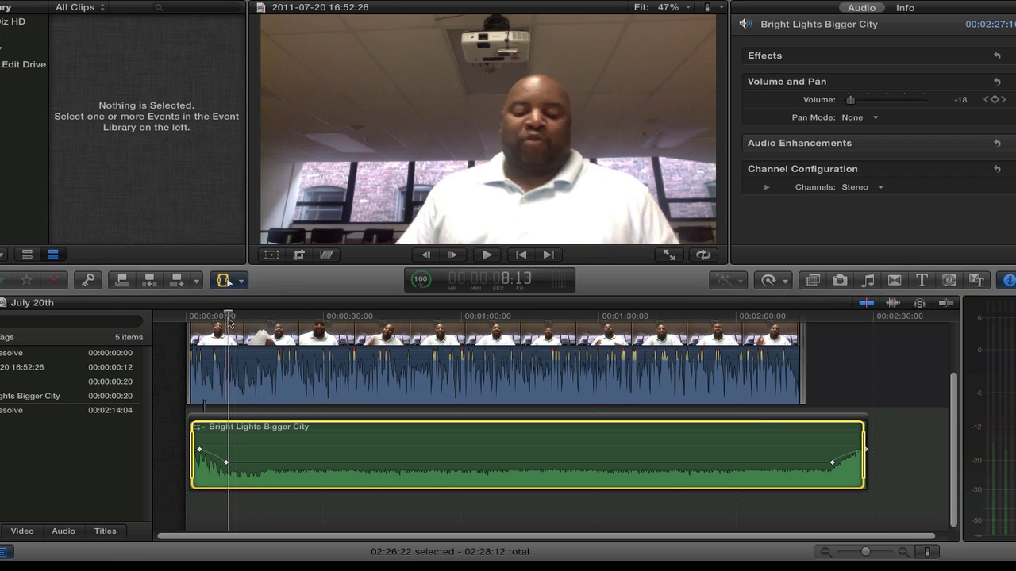
- Delete the volume keyframes near the start and end of the Bright Lights Bigger City clip with the Select tool, and play the middle section
key("a")
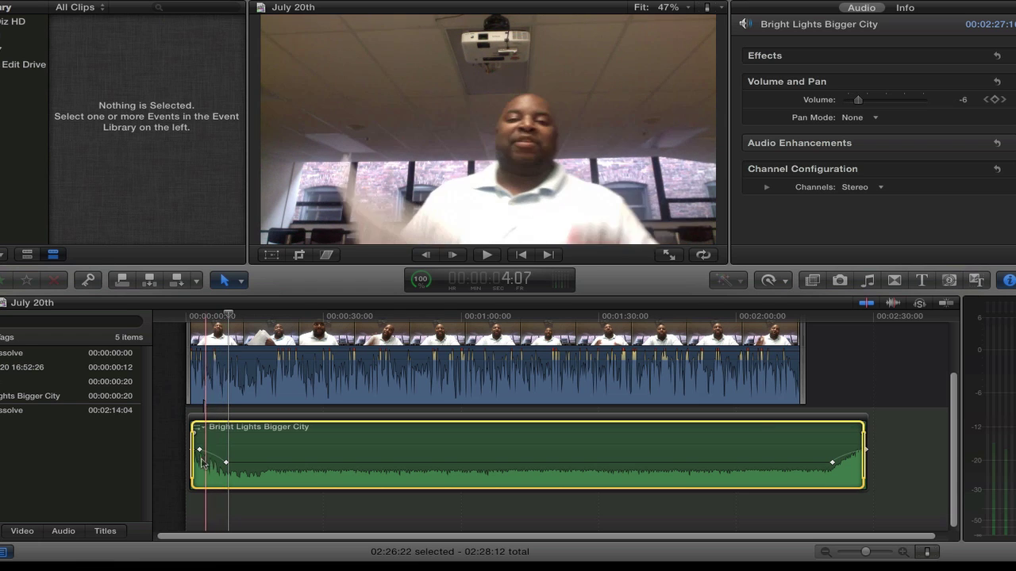
mouse_move(199, 450)
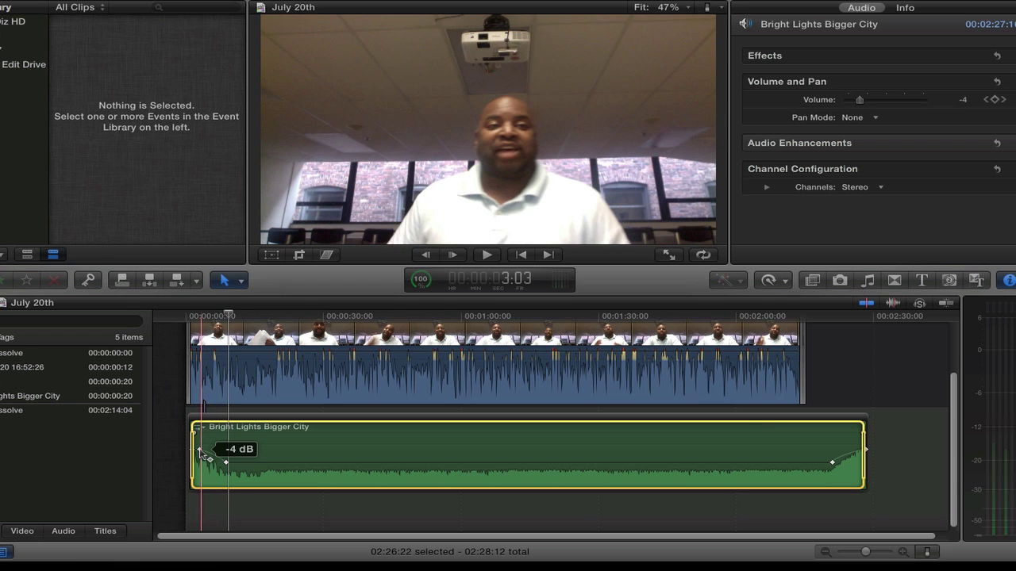
left_click(199, 450)
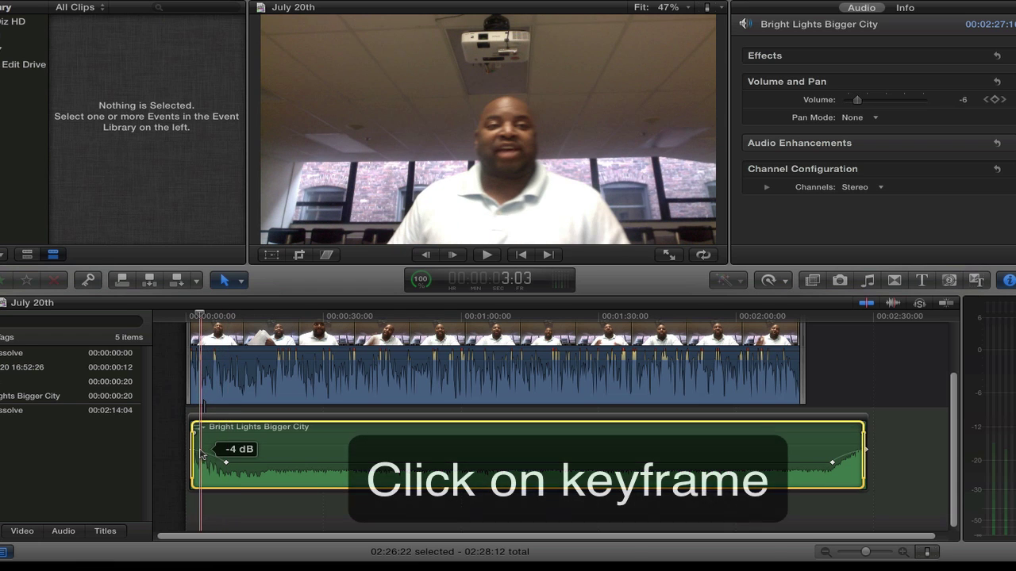
left_click(224, 461)
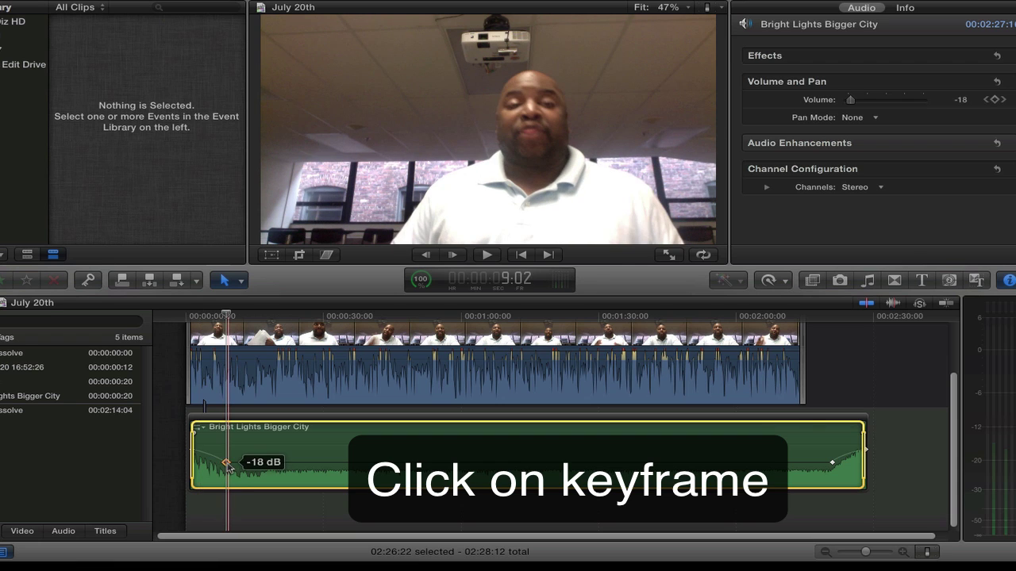
left_click(834, 465)
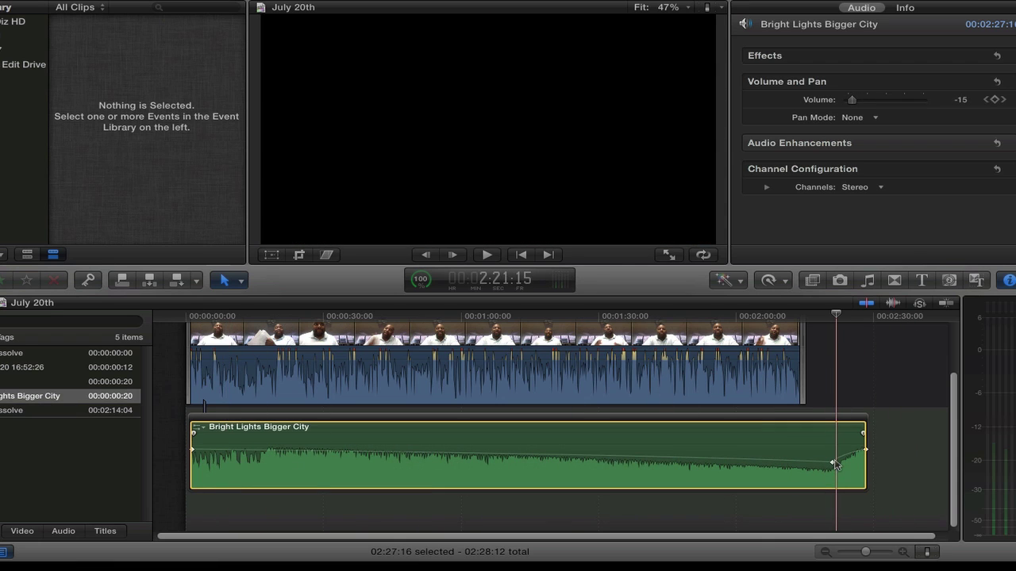
left_click(833, 463)
left_click_drag(834, 465, 834, 449)
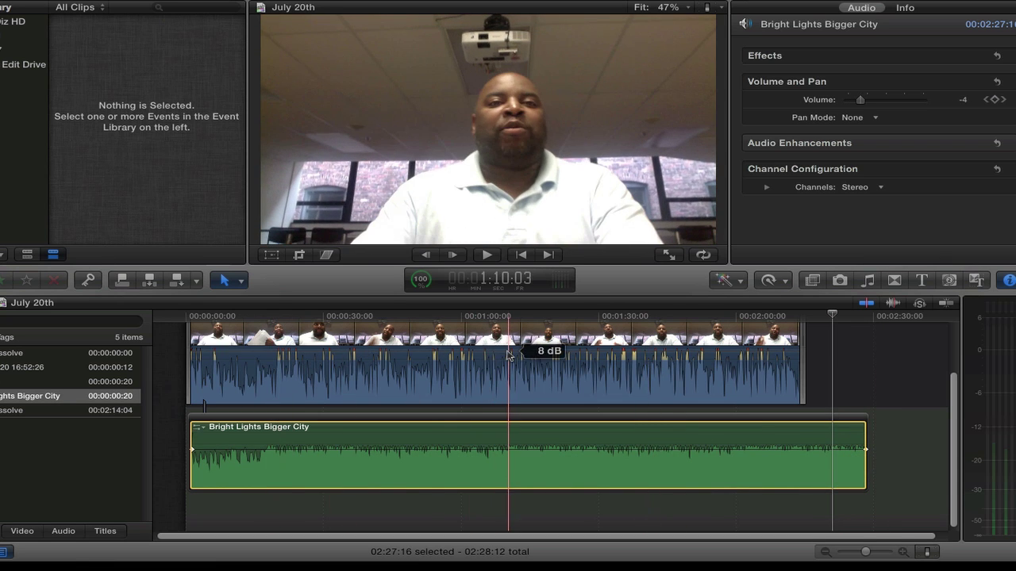
key("space")
key("space")
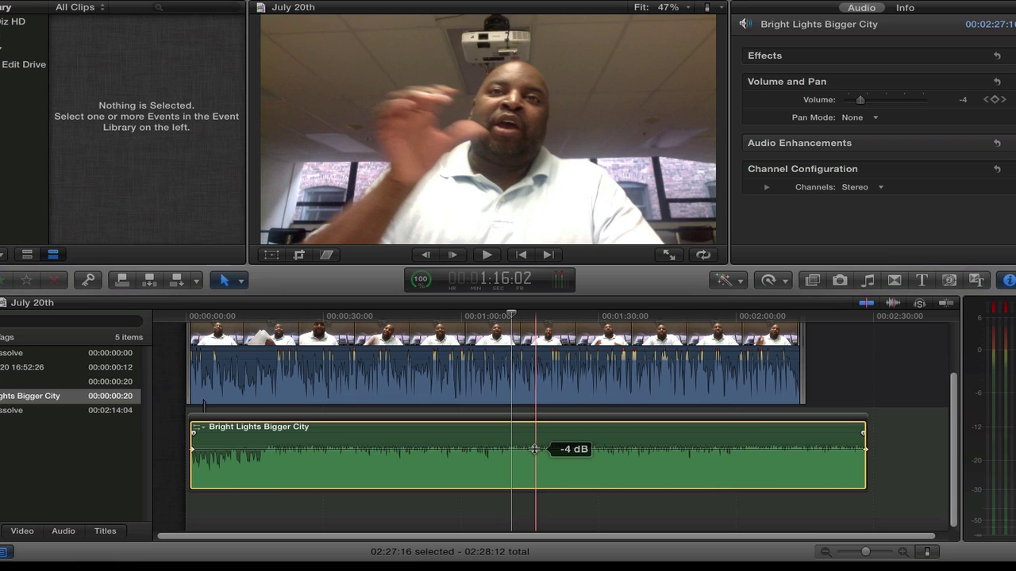
key("space")
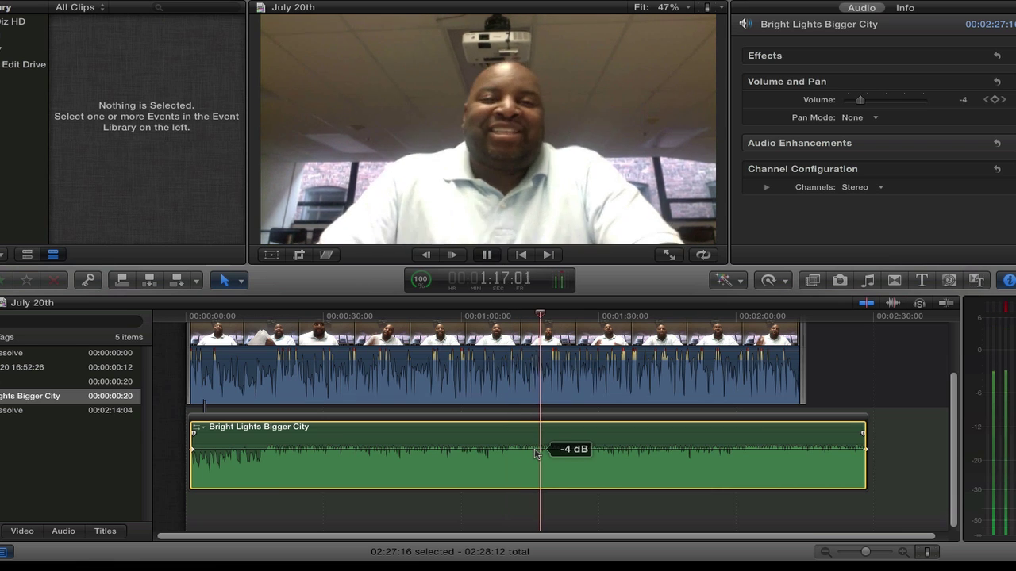
key("space")
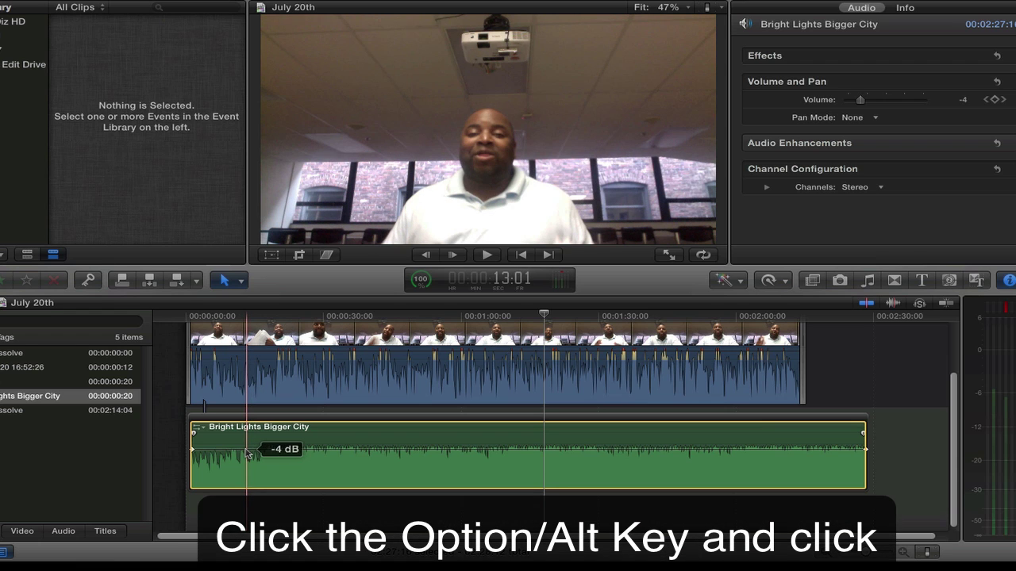
- Add two volume keyframes near the start of the Bright Lights Bigger City clip and lower the second one to duck the music
left_click(207, 450, "alt")
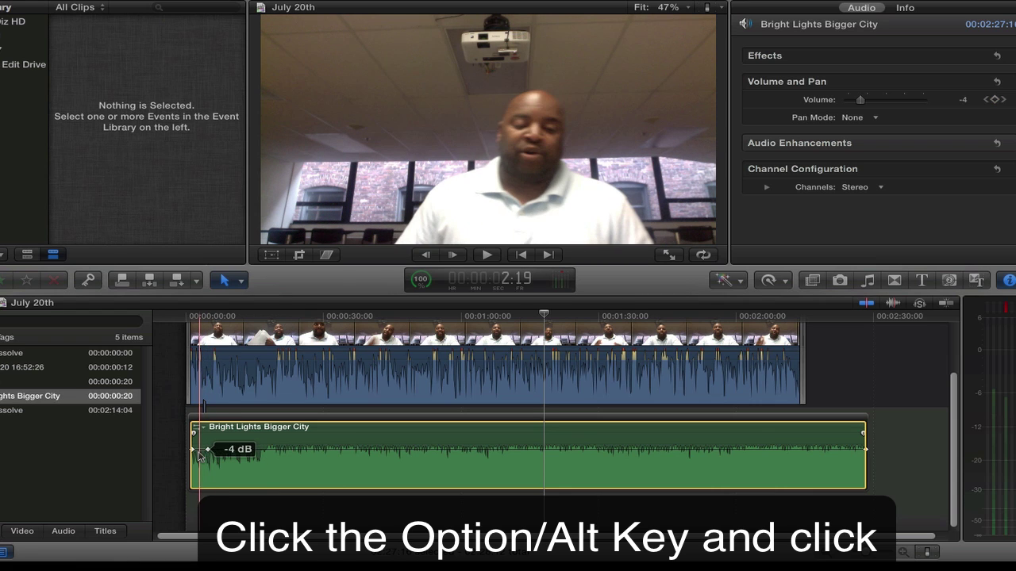
left_click_drag(207, 450, 207, 476)
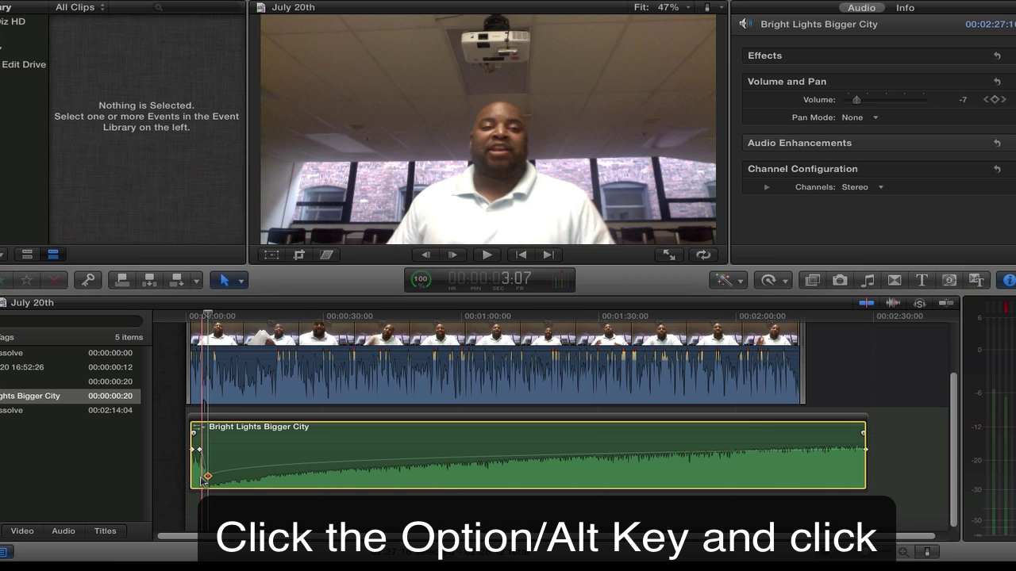
- Play the project's opening, raise the lowered volume keyframe near the start of the Bright Lights Bigger City clip, and replay it
left_click(163, 320)
key("space")
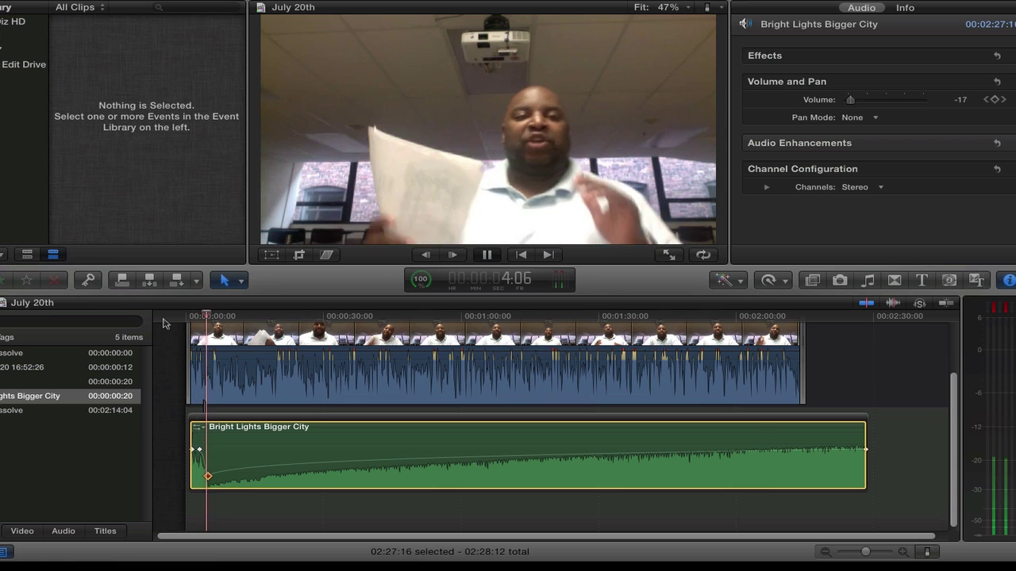
key("space")
mouse_move(209, 477)
left_mouse_down()
mouse_move(208, 456)
mouse_move(208, 464)
left_mouse_up()
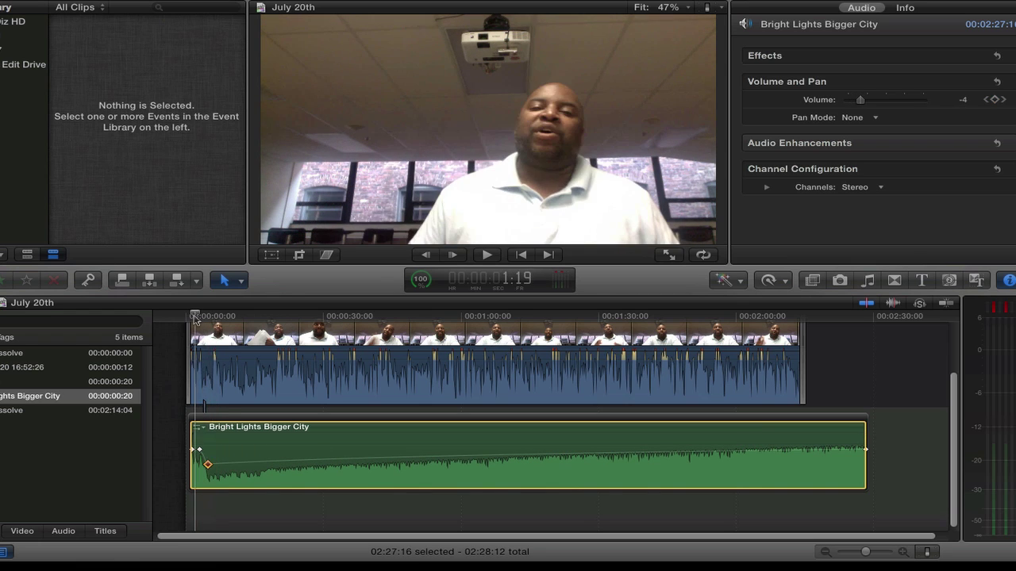
key("space")
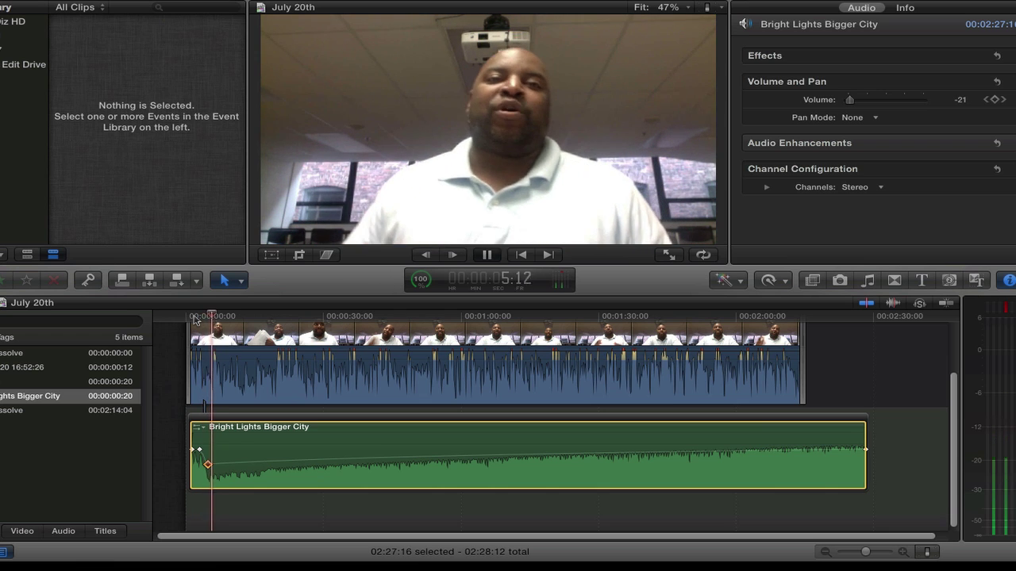
key("space")
- Lower the -4 dB volume keyframe just before the dip to smooth the music's drop, and play the opening
left_click(200, 450)
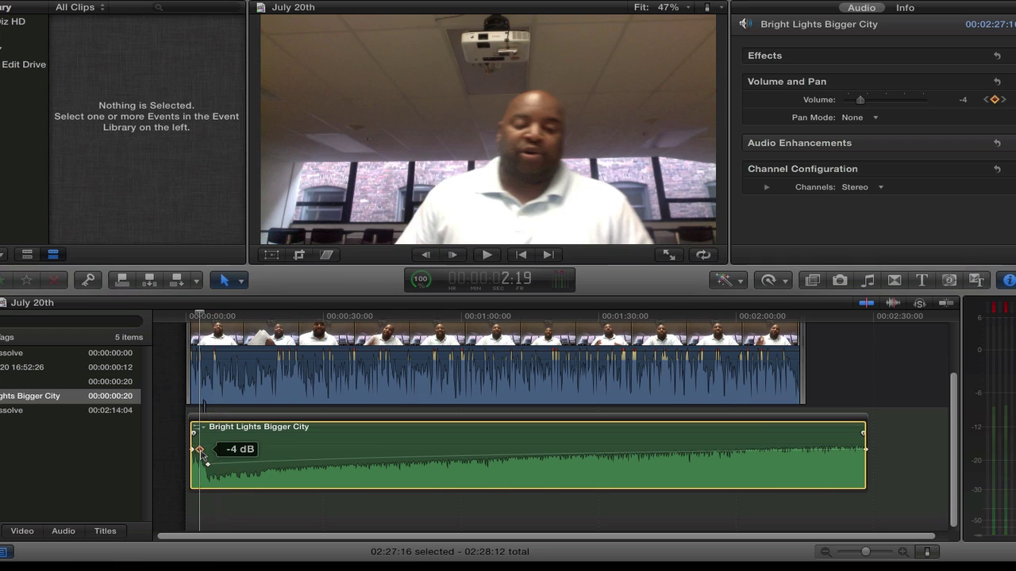
left_click_drag(200, 452, 199, 465)
key("space")
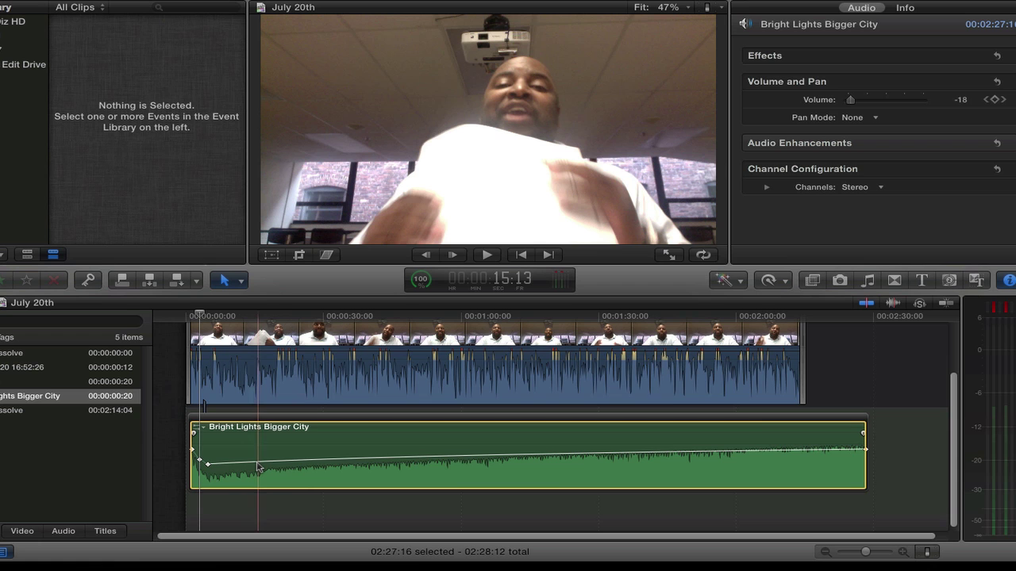
- Add volume keyframes at about 15 and 30 seconds and two near the end of the speech, pulling the last one down to the clip's bottom
left_click(257, 464, "alt")
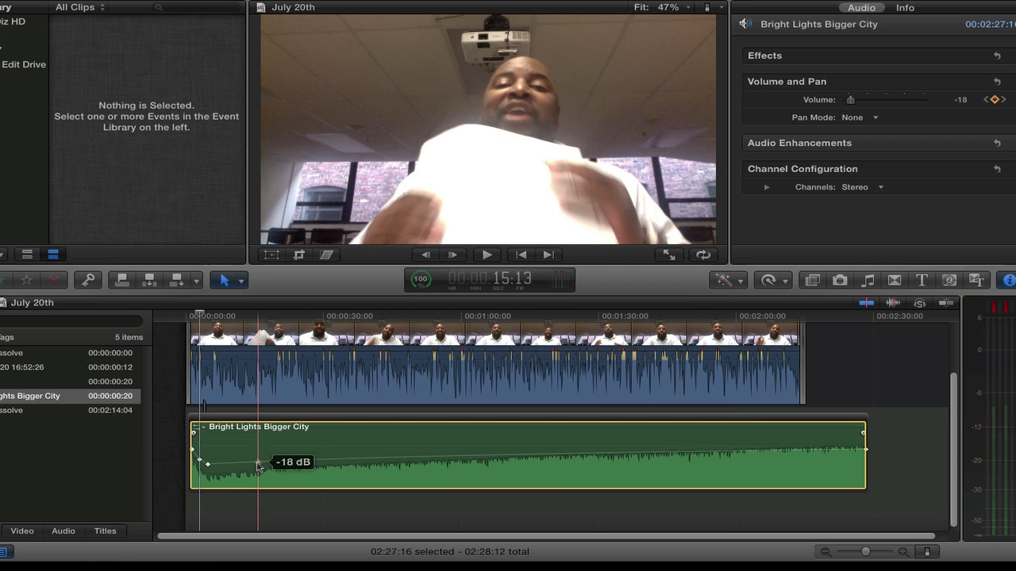
left_click(327, 460, "alt")
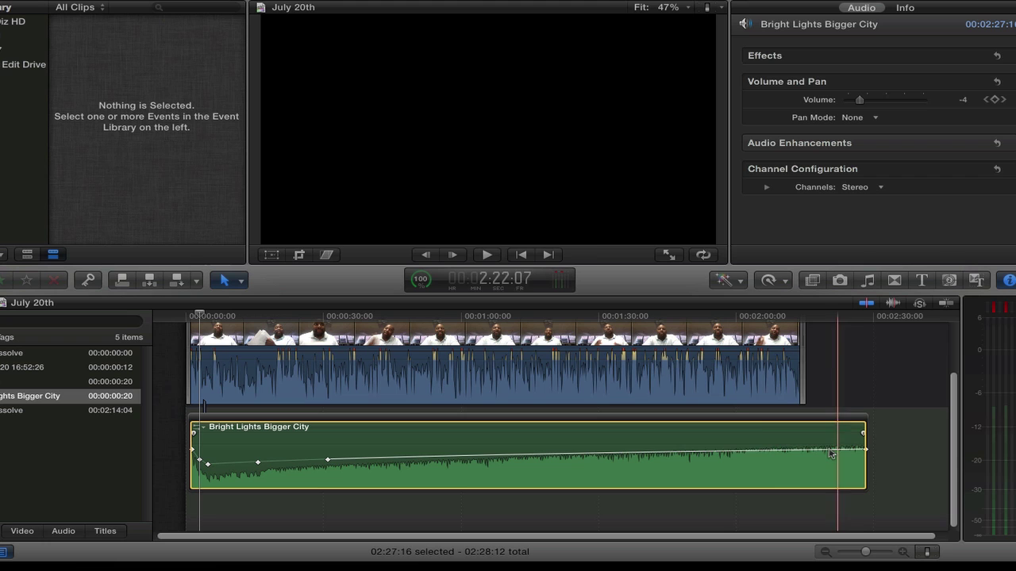
left_click(795, 451, "alt")
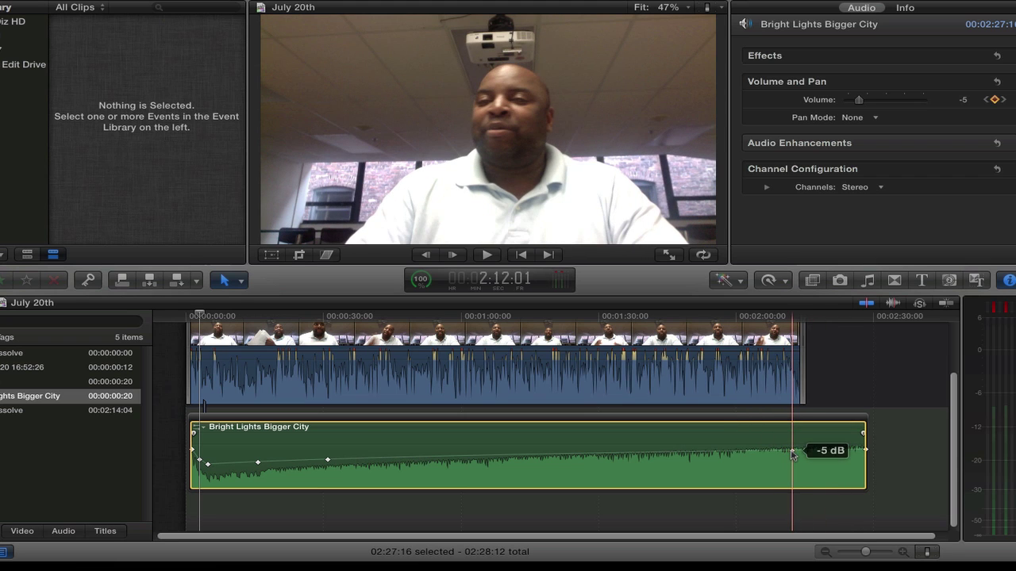
left_click(805, 450, "alt")
left_click_drag(804, 450, 805, 487)
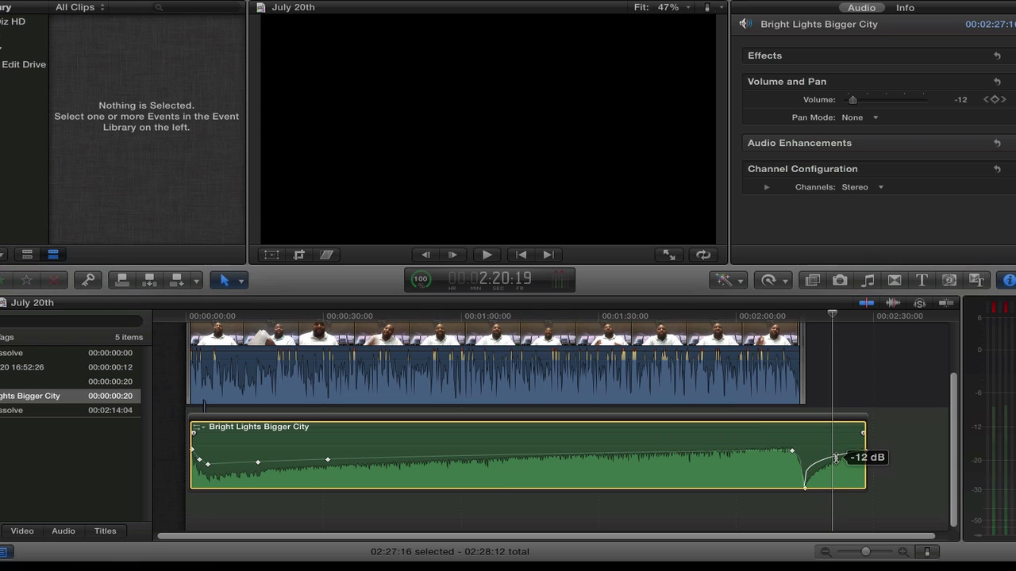
- Trim the music clip's end to about 2:16 and even out its final dip by raising the last keyframe and deleting the previous one
left_click_drag(836, 458, 795, 460)
left_click(784, 452)
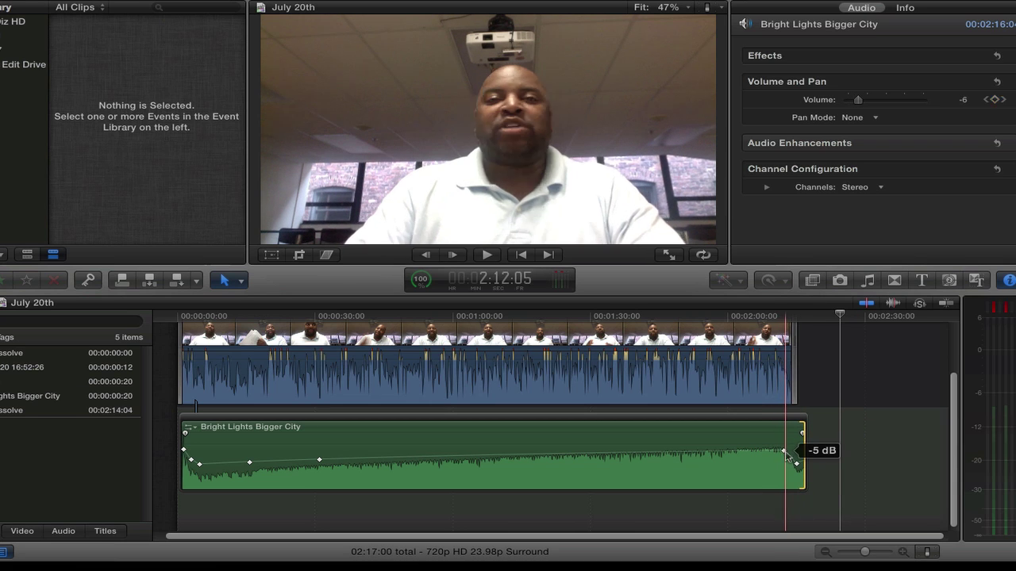
left_click(784, 452)
left_click_drag(785, 452, 786, 456)
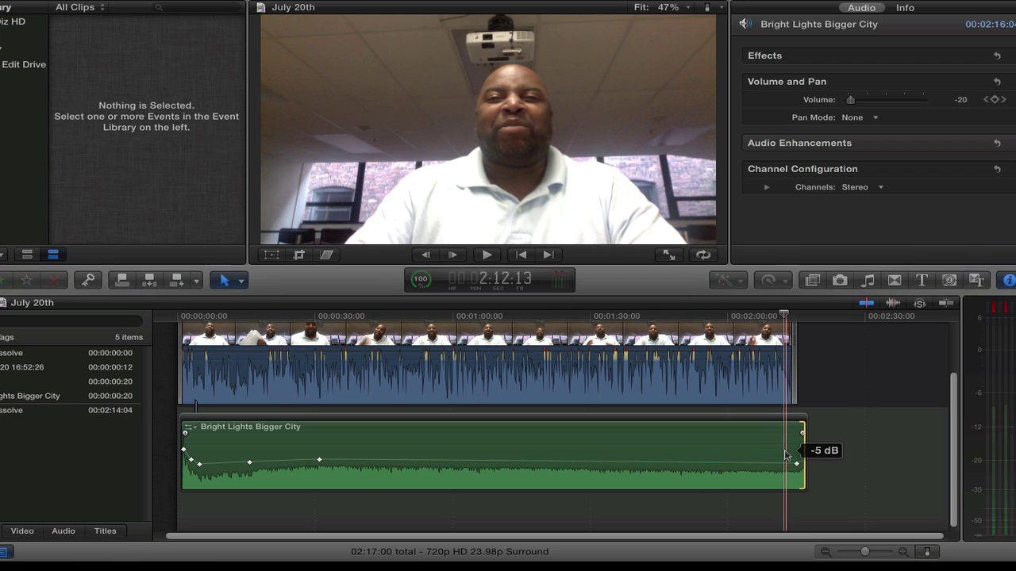